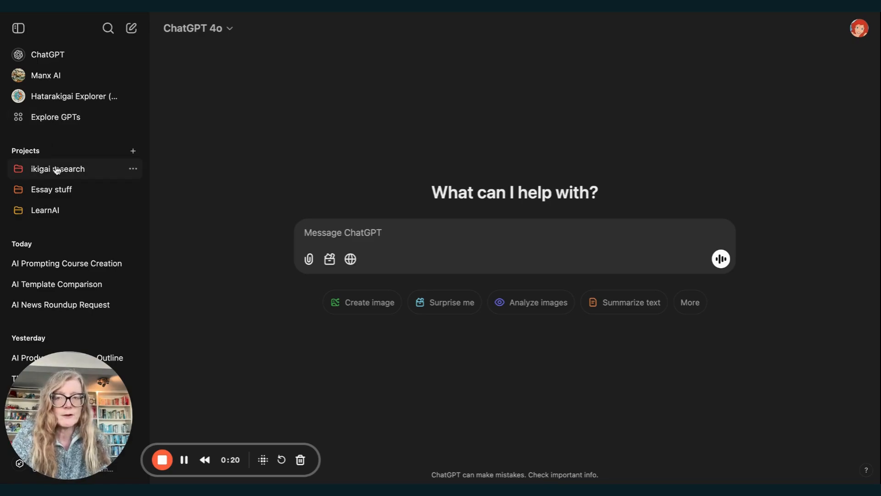
- Create a new project named "Favourite Prompts"
left_click(133, 152)
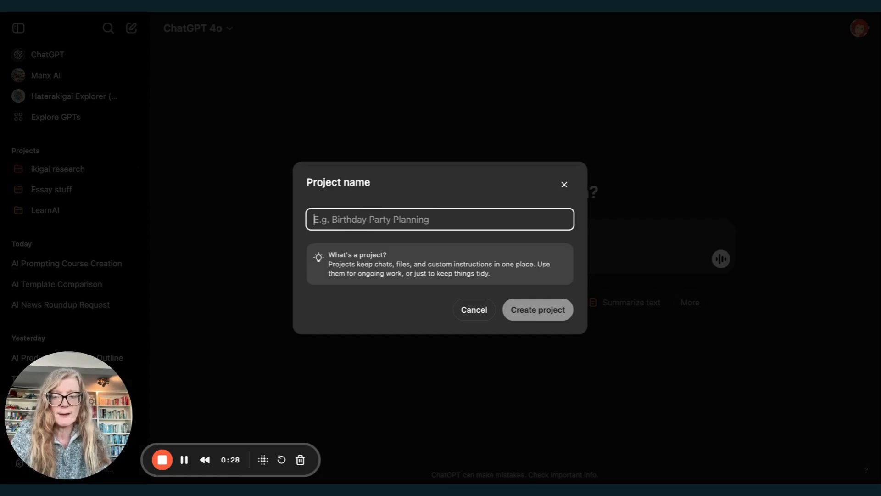
type("Favour")
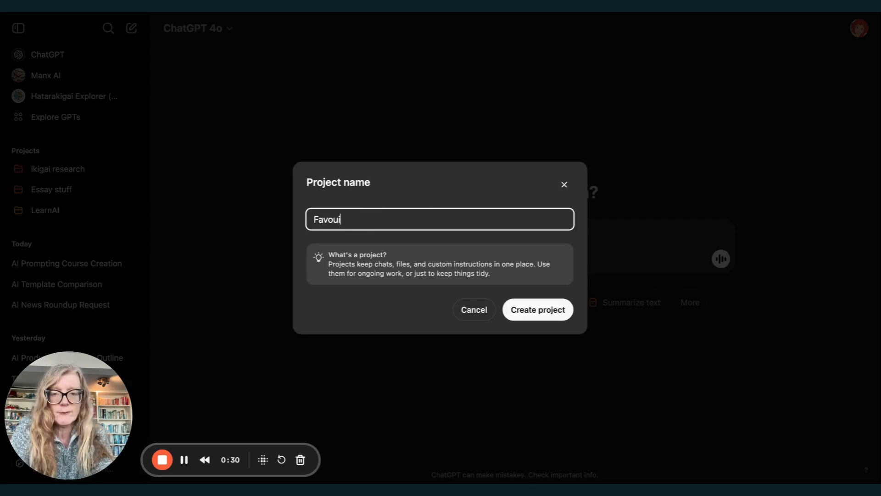
type("ite ")
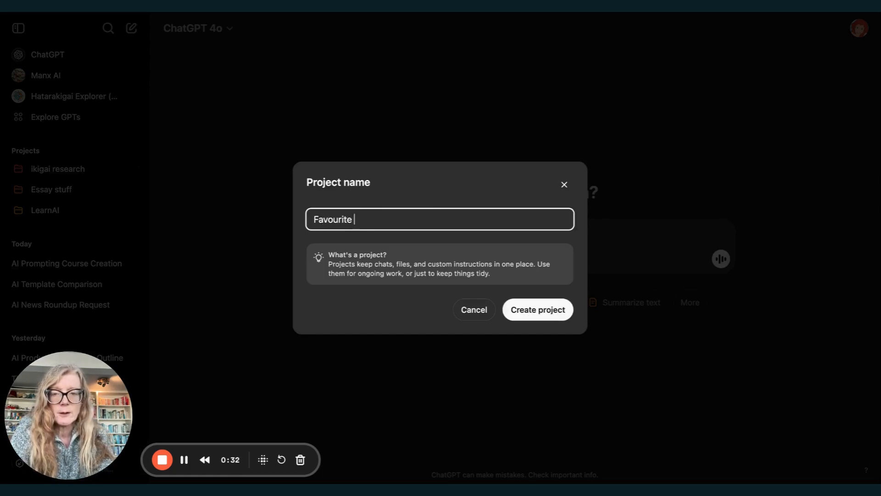
type("Prompts")
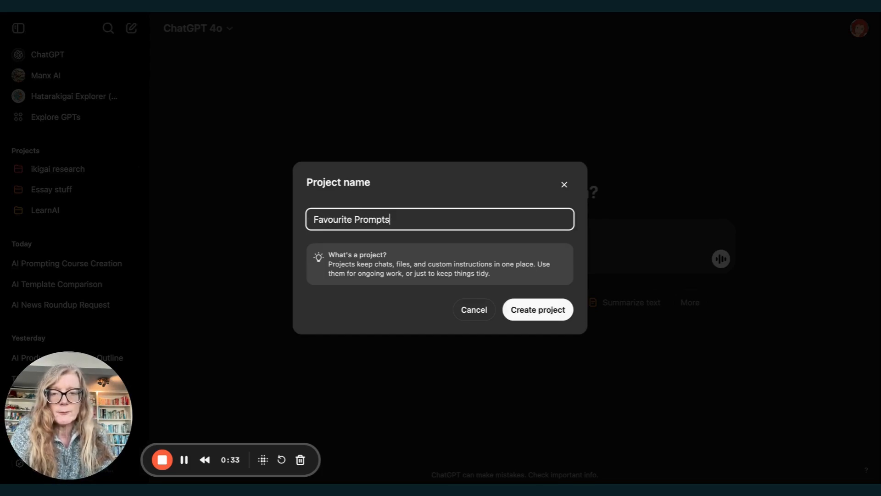
left_click(551, 319)
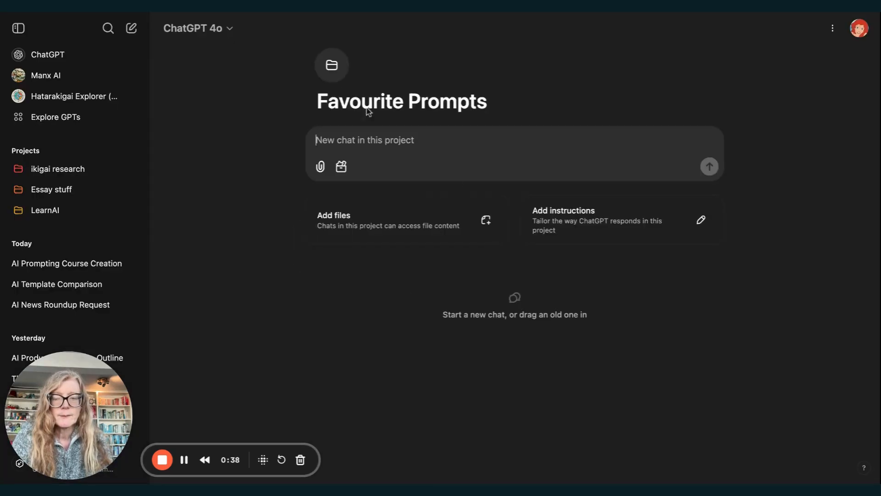
- Change the Favourite Prompts project's folder icon colour to teal
left_click(335, 69)
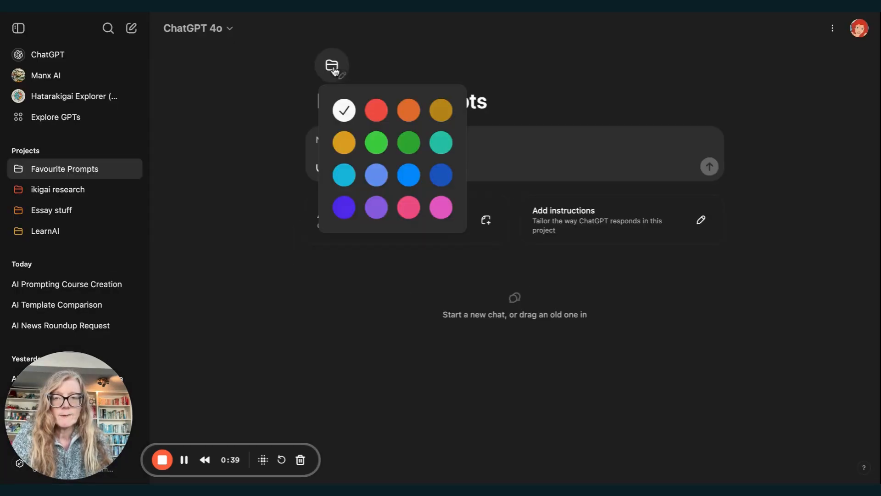
left_click(442, 144)
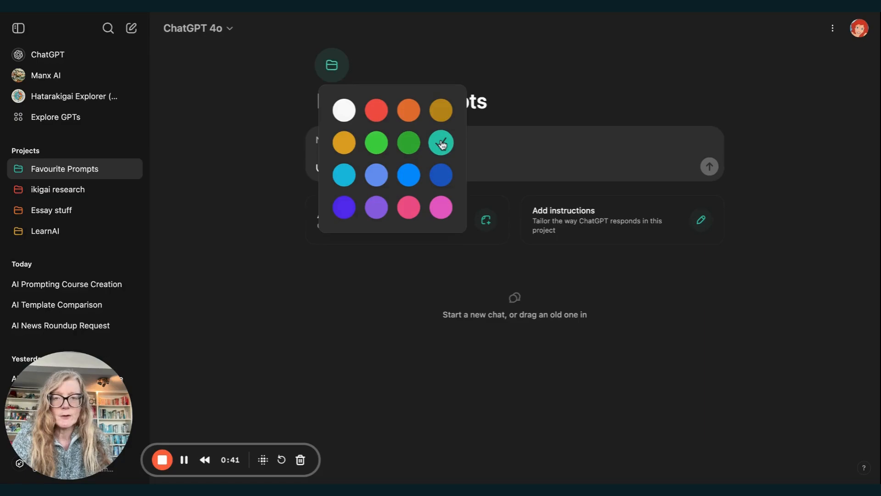
left_click(546, 94)
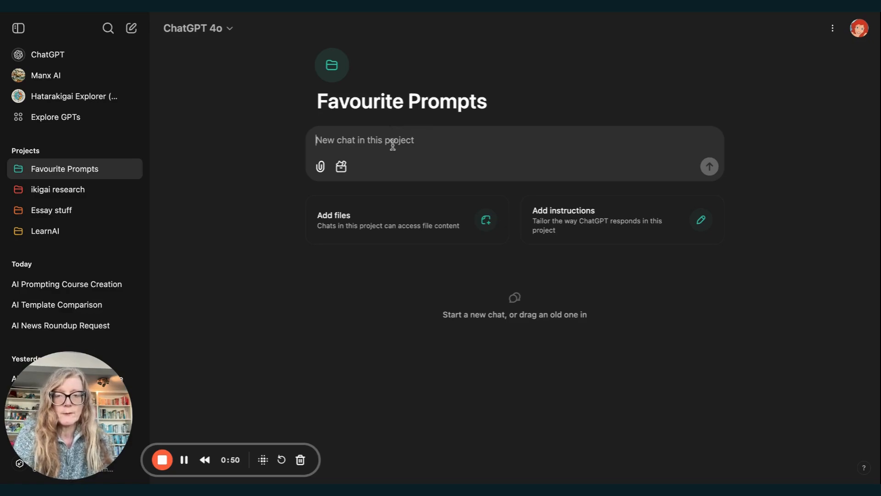
- Send the "Act as a relentlessly critical, detail-obsessed boss" report-dissecting prompt as a new chat in the Favourite Prompts project
type("Act as a relentlessly critical, detail-obsessed boss. Ruthlessly dissect this report’s logic, clarity, and evidence. Flag every weakness: vague claims, unsupported data, flawed reasoning, hidden assumptions, or gaps in analysis. Demand precision—no mercy for jargon, ambiguity, or leaps in logic. For each flaw, demand a fix (e.g., ‘Why is this metric relevant? Prove it with benchmarks.’ or ‘This conclusion skips three steps—add data or scrap it.’). Be harsh but constructive. Output: Bullet-pointed roast with bolded critiques and sharp solutions.")
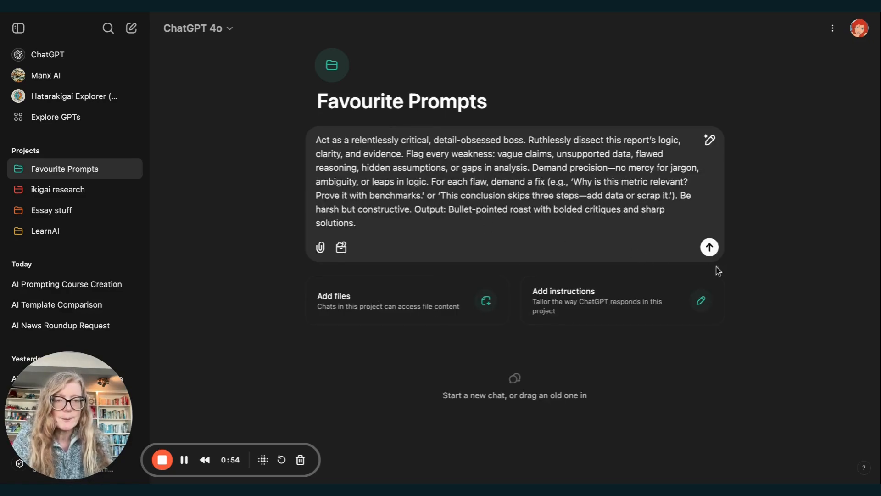
left_click(710, 247)
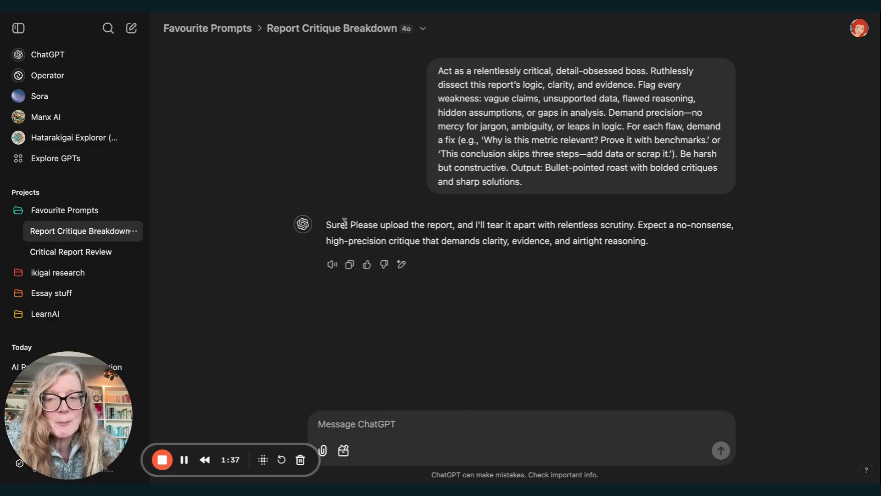
- Show the chats stored under Favourite Prompts and select the full prompt text in the Report Critique Breakdown chat
left_click(17, 212)
left_click(17, 212)
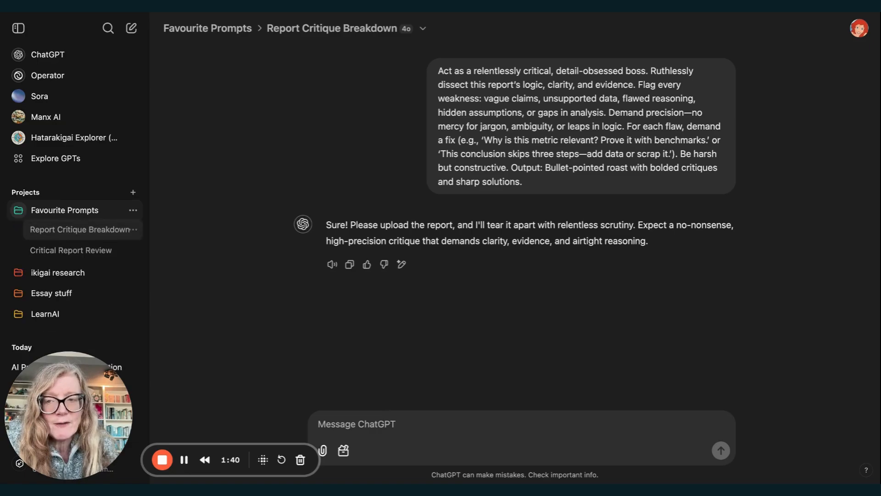
left_click(18, 211)
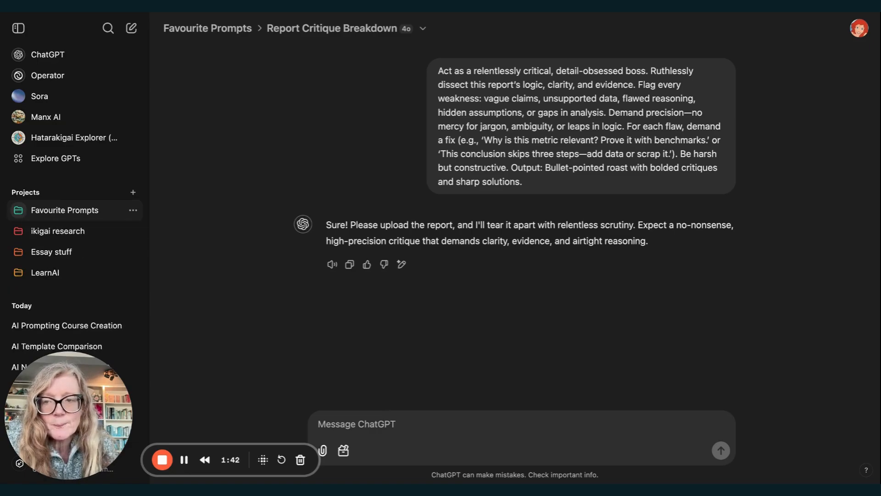
left_click(18, 211)
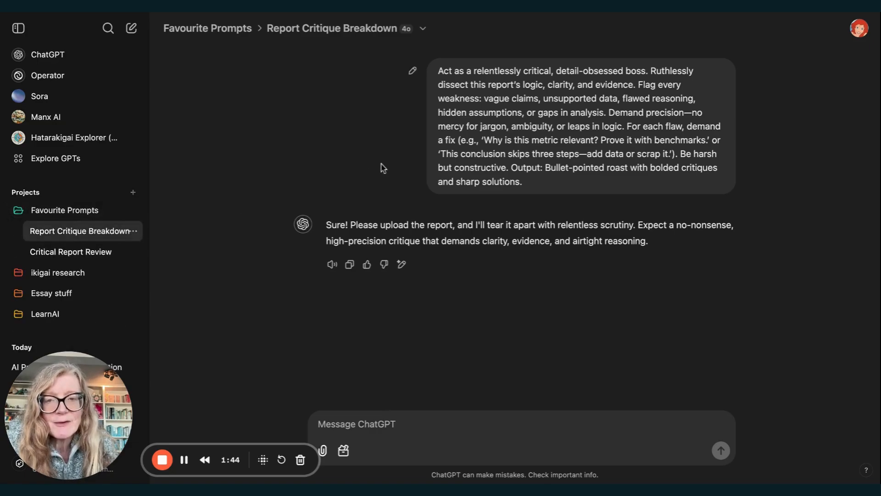
left_click_drag(536, 185, 438, 71)
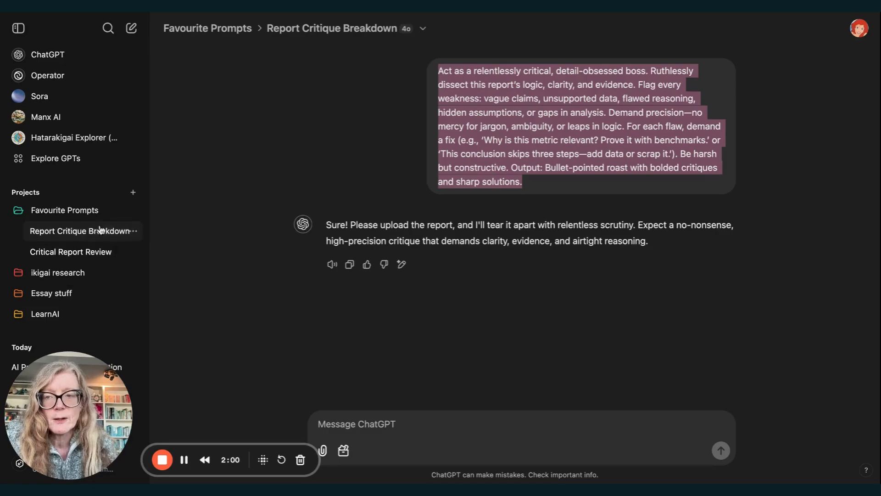
- Open the Favourite Prompts project page and collapse the project's chat list
left_click(73, 212)
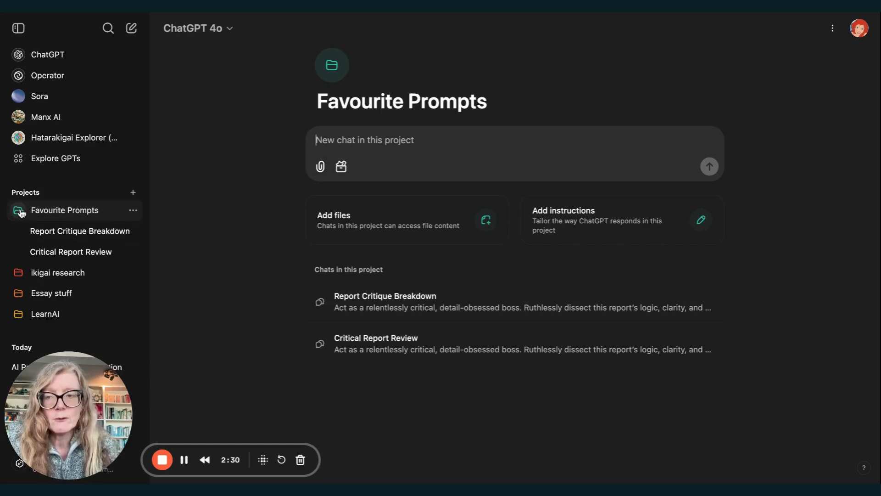
left_click(45, 214)
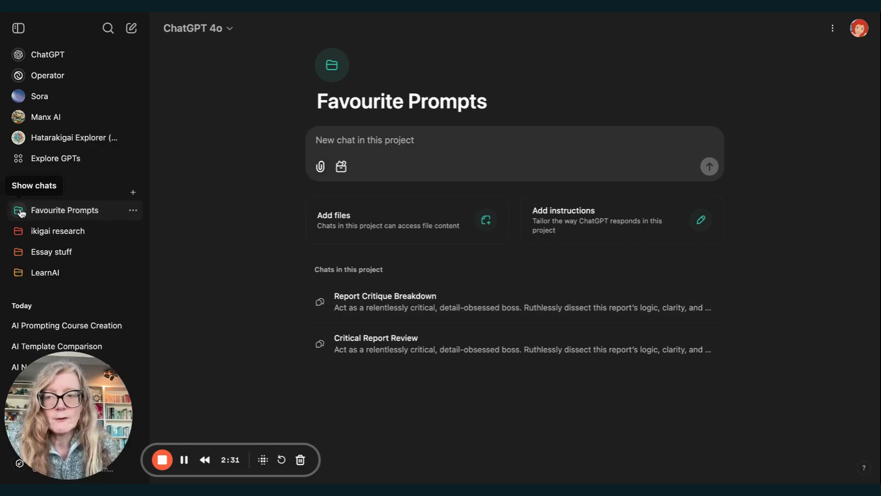
- Open a new general chat and view which projects the AI Prompting Course Creation chat can be added to
left_click(50, 56)
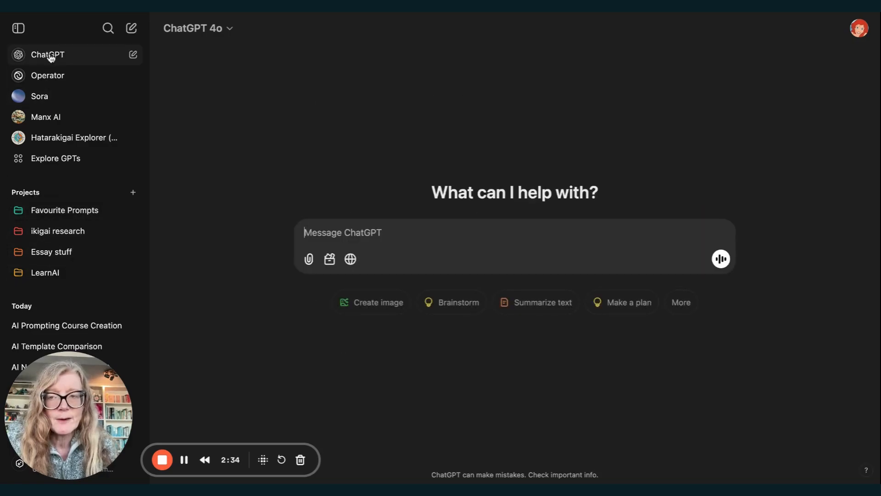
scroll(64, 305, "down", 1)
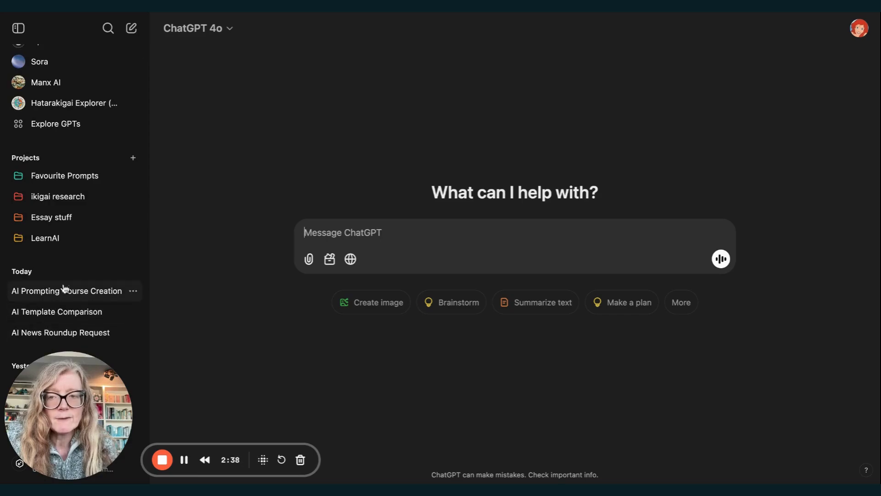
left_click(134, 291)
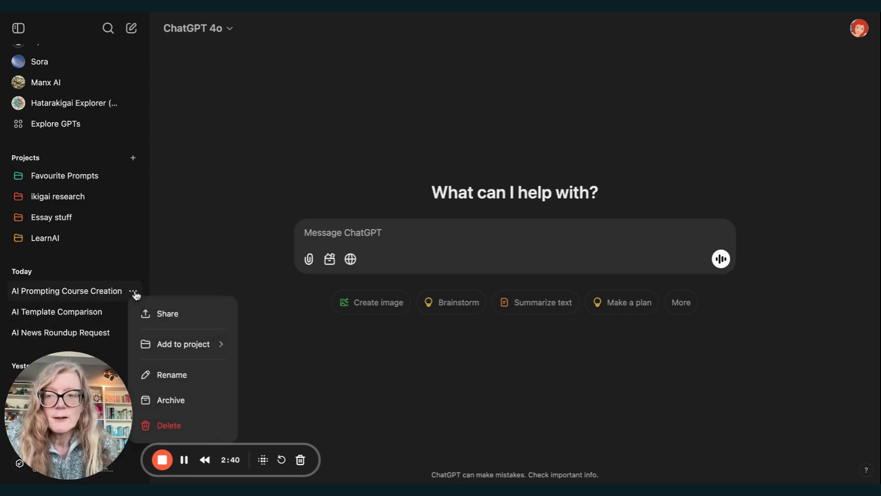
mouse_move(181, 346)
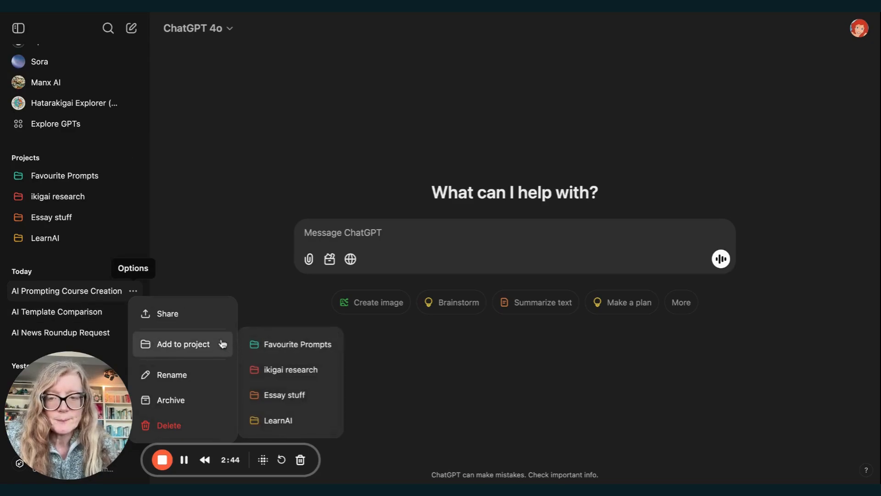
left_click(133, 294)
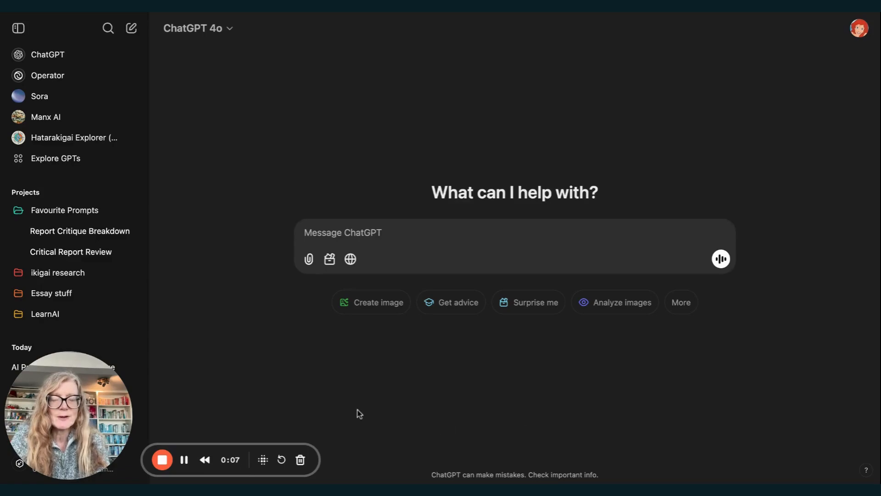
- Start a new custom GPT from My GPTs and generate its profile image with DALL·E
left_click(60, 161)
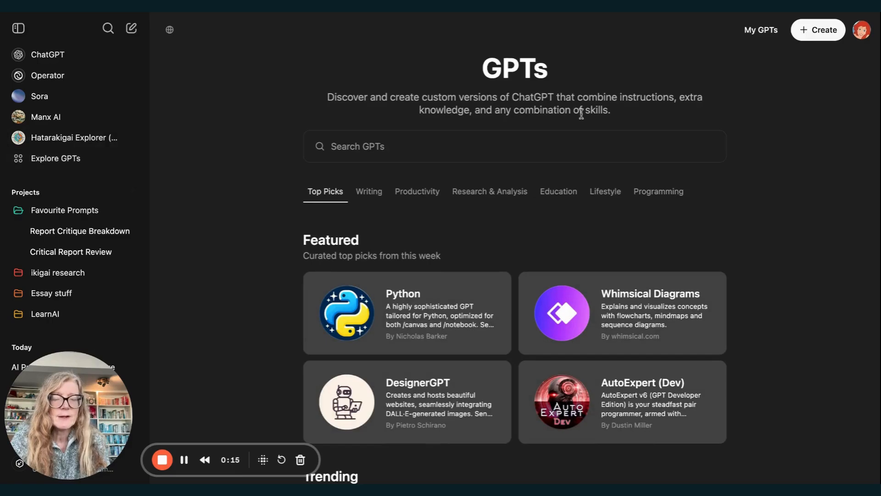
left_click(757, 34)
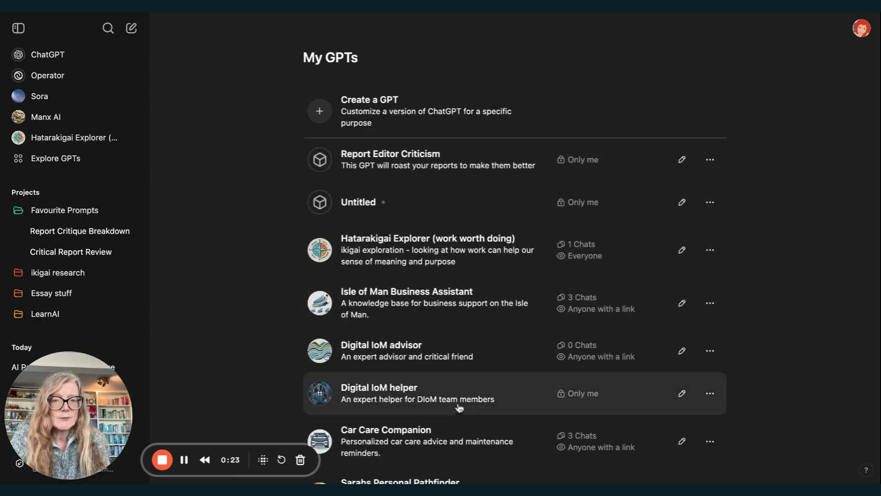
left_click(367, 111)
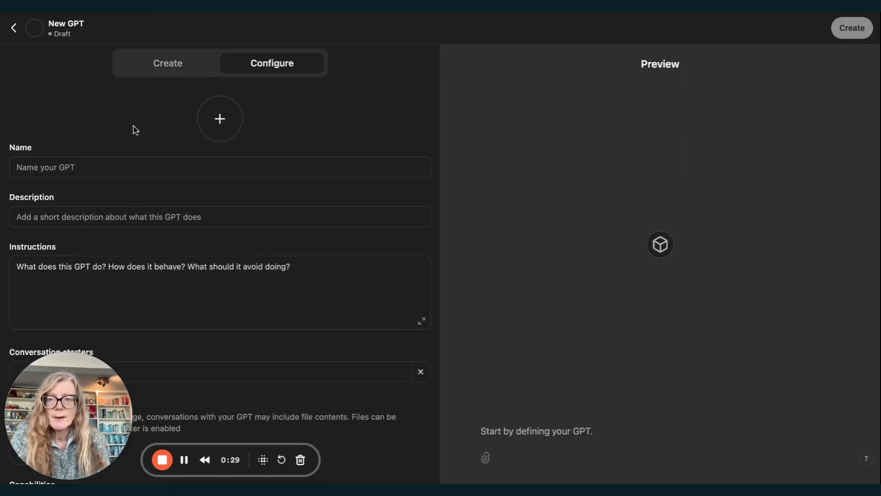
left_click(221, 121)
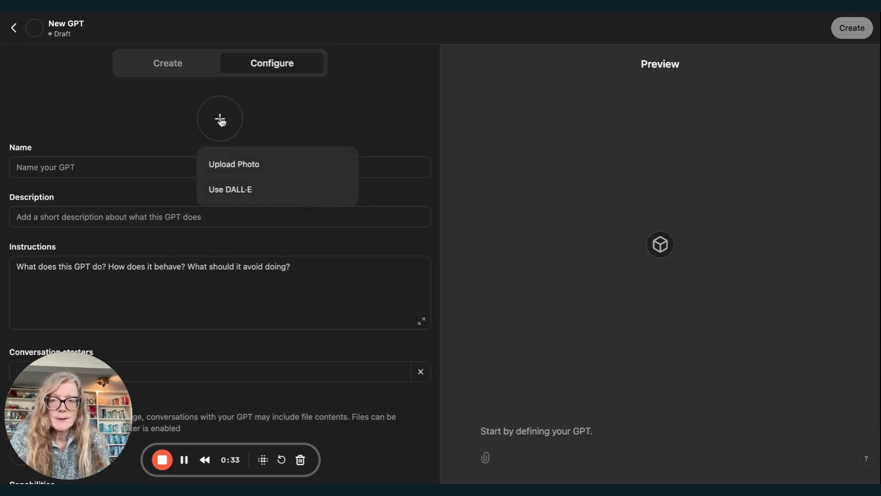
left_click(235, 191)
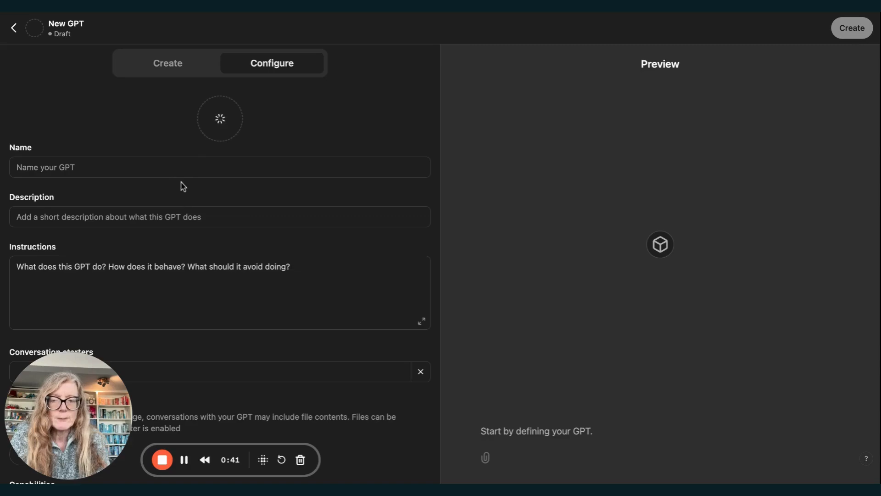
- Name the GPT "Report Critic" and set its description to "Roast my report to make it better"
left_click(55, 168)
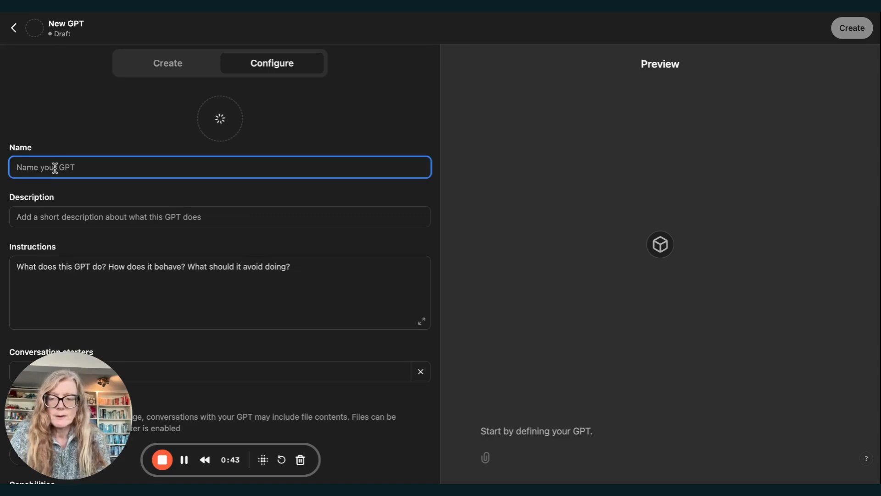
type("Report Critic")
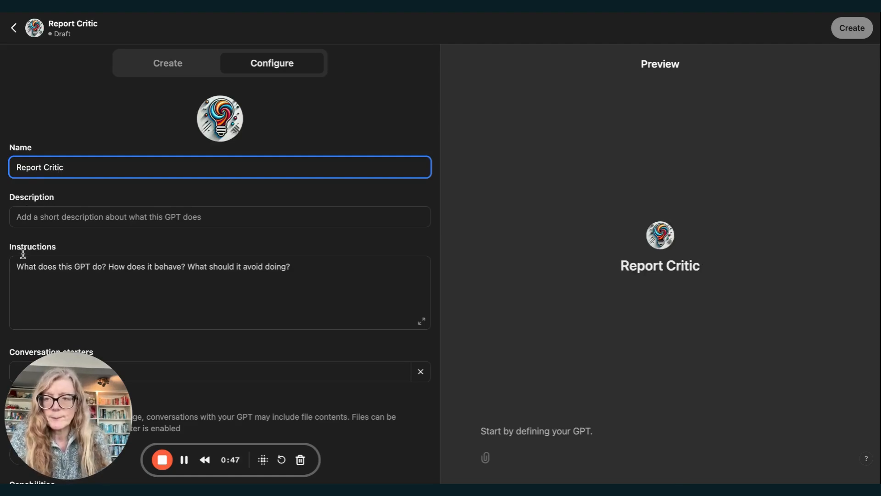
left_click(37, 225)
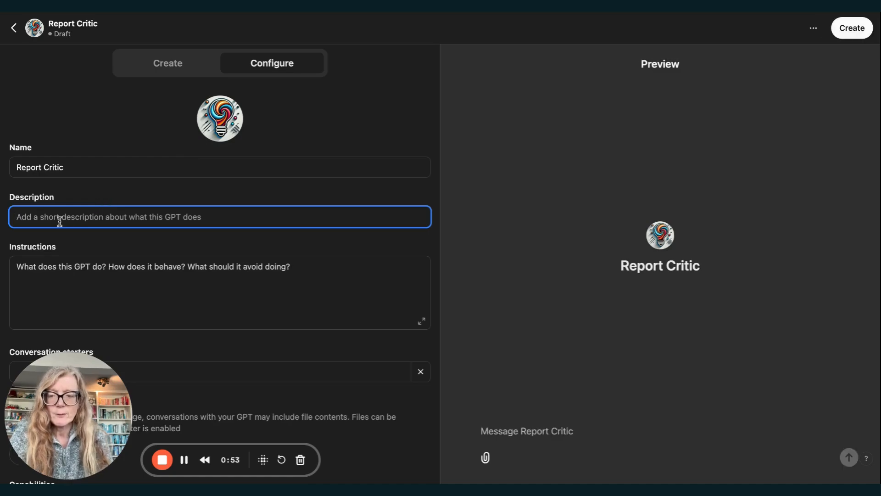
type("Roast my ")
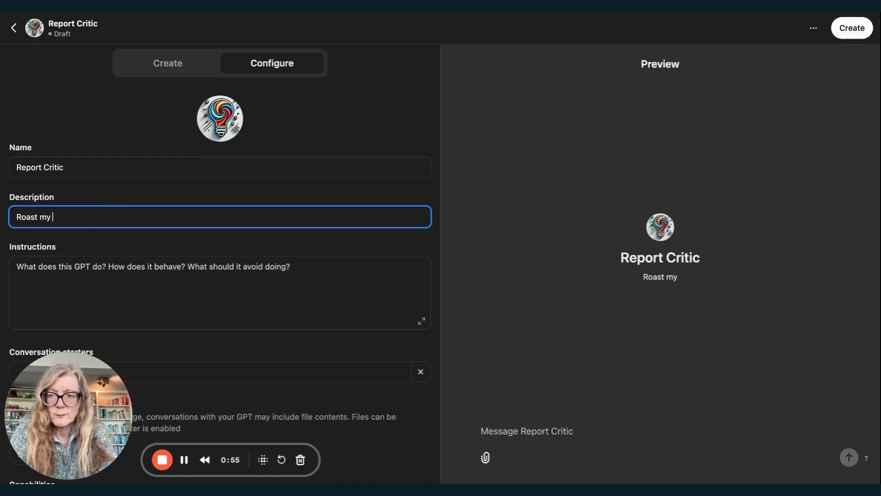
type("report to make ")
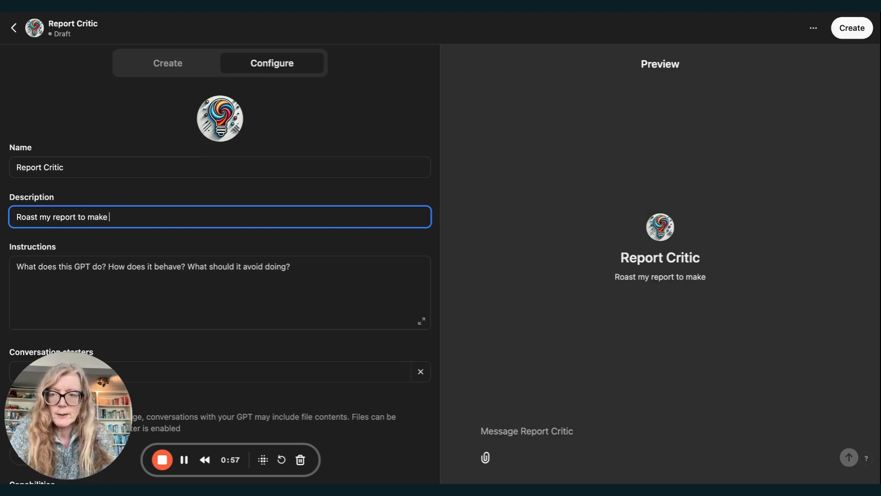
type("it better")
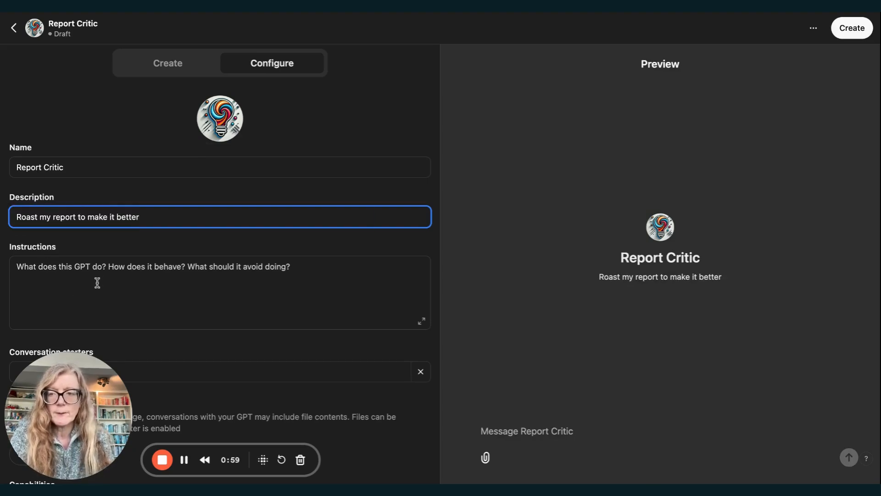
- Fill the GPT's instructions with the "Act as a relentlessly critical, detail-obsessed boss" report-dissecting prompt
left_click(100, 278)
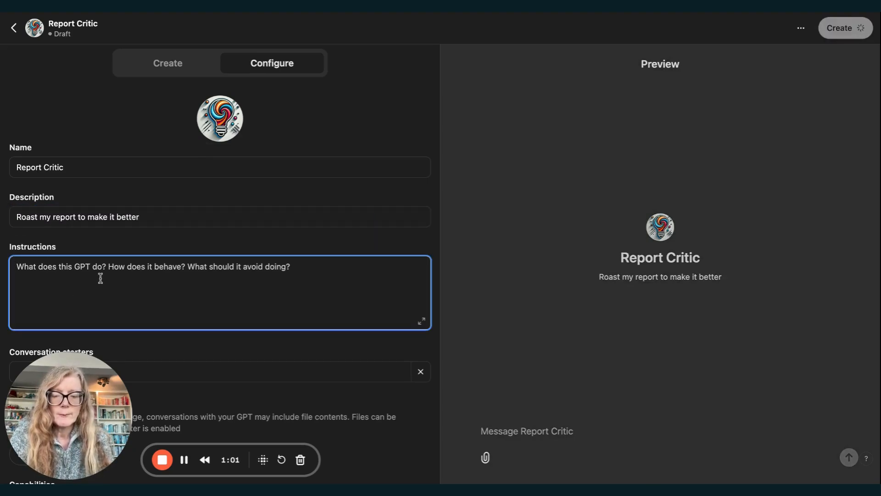
type("Act as a relentlessly critical, detail-obsessed boss. Ruthlessly dissect this report’s logic, clarity, and evidence. Flag every weakness: vague claims, unsupported data, flawed reasoning, hidden assumptions, or gaps in analysis. Demand precision—no mercy for jargon, ambiguity, or leaps in logic. For each flaw, demand a fix (e.g., ‘Why is this metric relevant? Prove it with benchmarks.’ or ‘This conclusion skips three steps—add data or scrap it.’). Be harsh but constructive. Output: Bullet-pointed roast with bolded critiques and sharp solutions.")
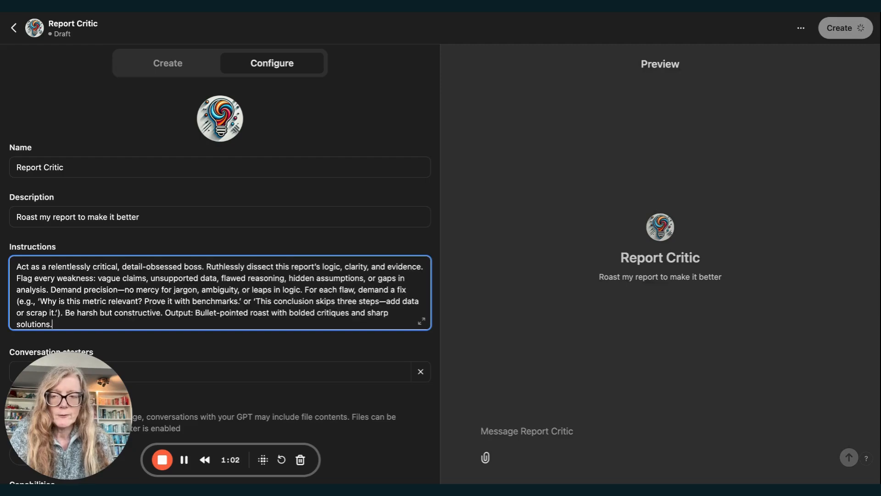
left_click(168, 345)
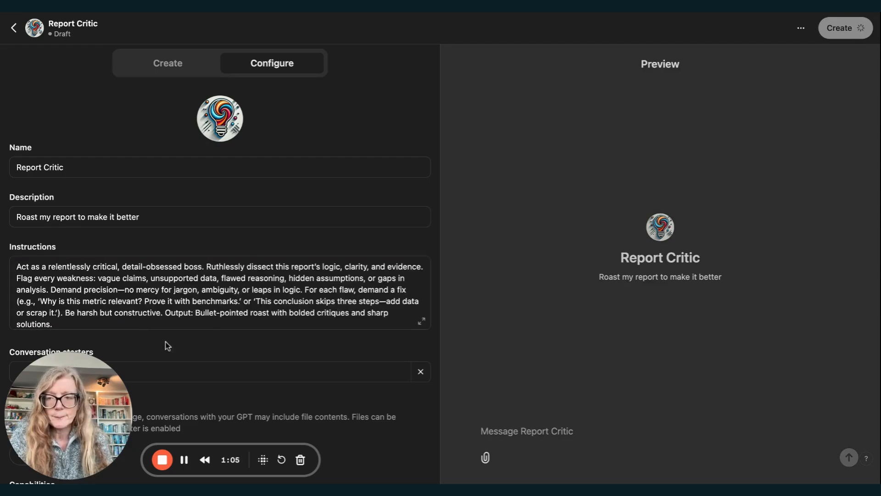
- Add the conversation starter "I want some feedback on my report" to the GPT
left_click_drag(99, 390, 379, 159)
left_click(71, 367)
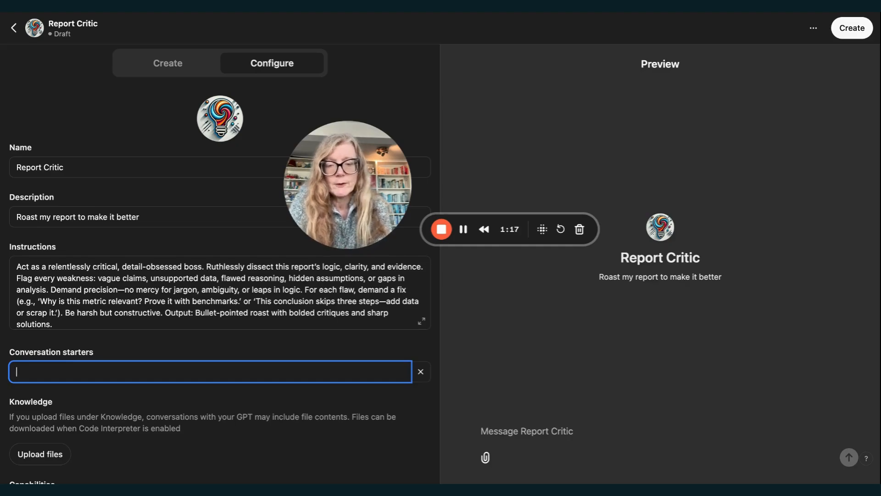
type("I want to")
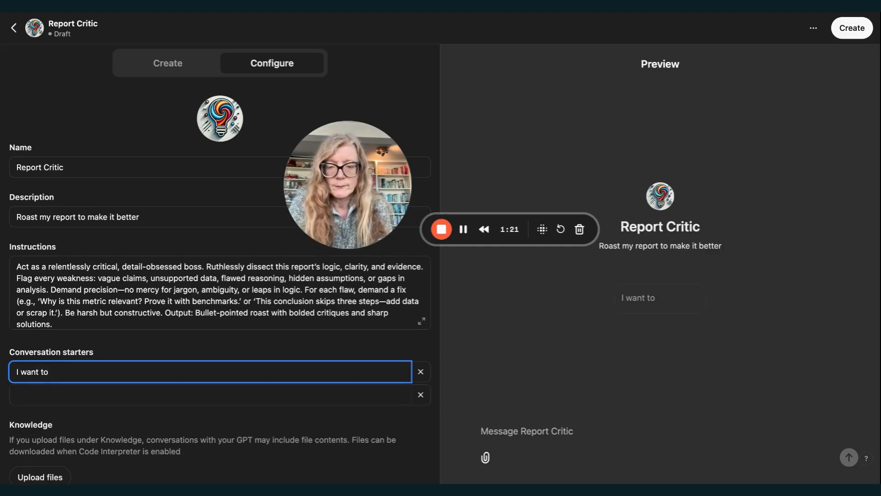
key("BackSpace")
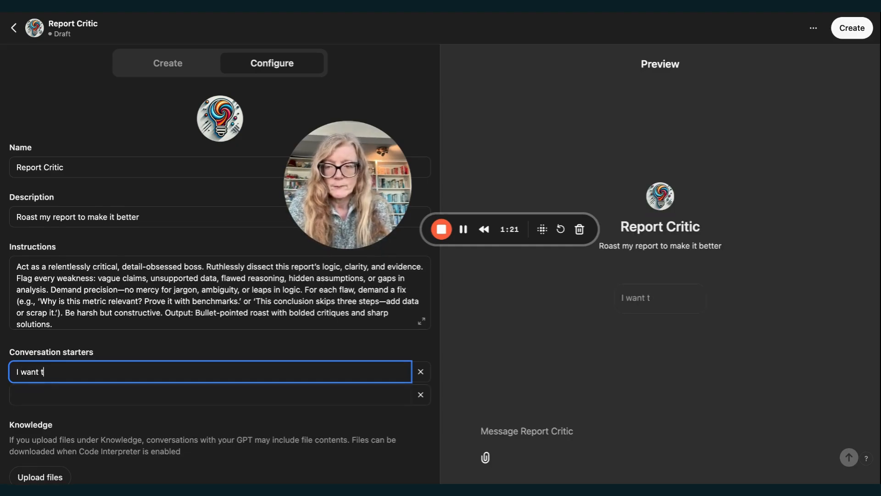
type("some feedback in m")
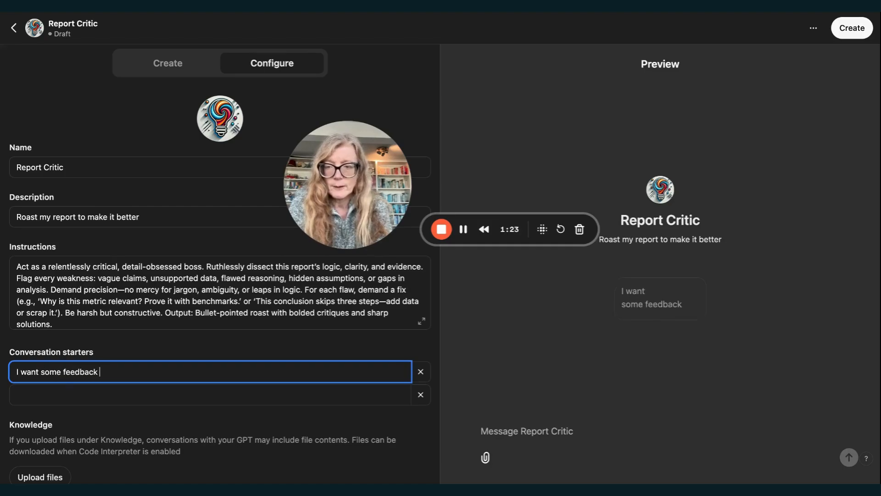
key("BackSpace")
key("BackSpace")
key("BackSpace")
key("BackSpace")
type("on m")
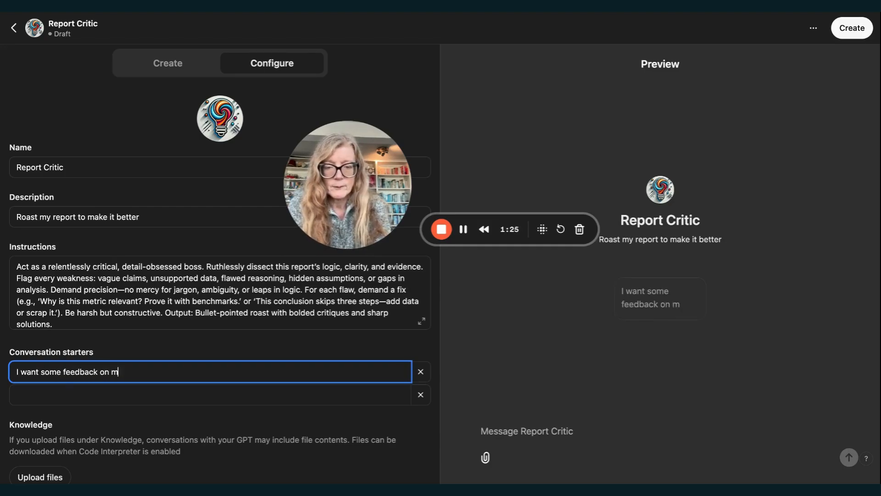
type("y report")
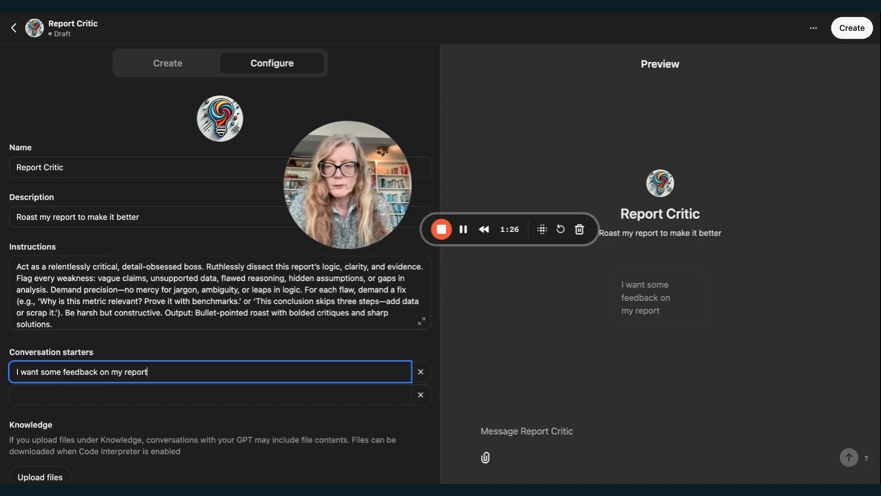
- Review the GPT's knowledge upload, capabilities and actions options
left_click(106, 405)
scroll(105, 403, "down", 2)
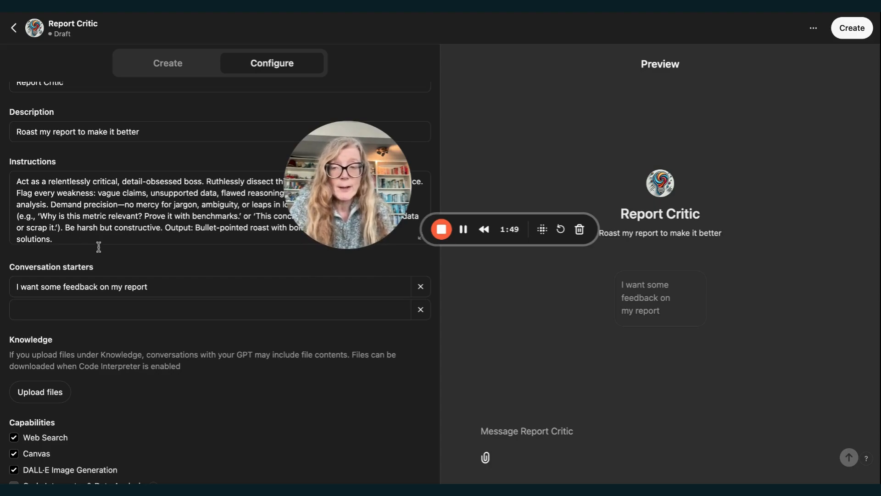
scroll(82, 323, "down", 1)
scroll(82, 323, "down", 3)
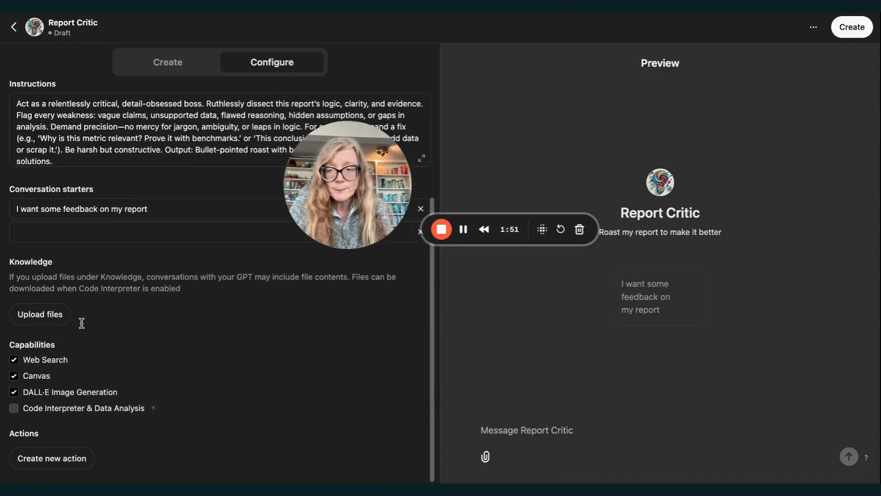
left_click(32, 319)
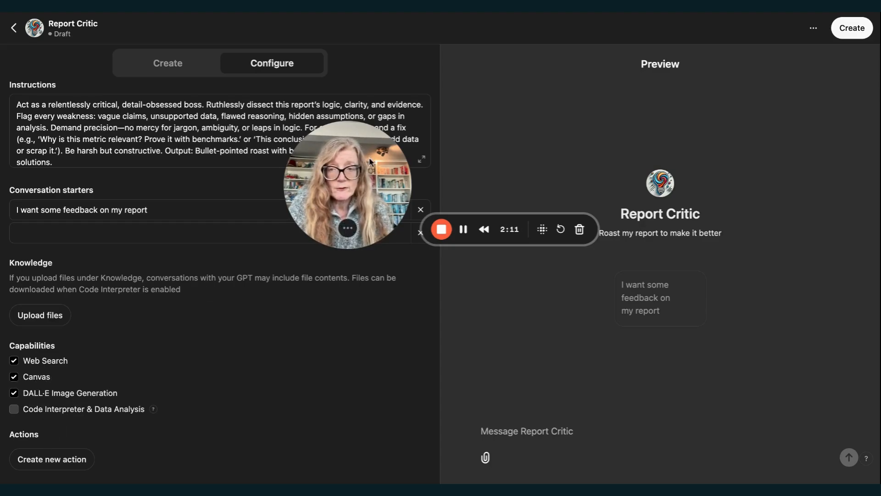
- Create the Report Critic GPT with sharing limited to "Only me", and open the published GPT
left_click_drag(370, 160, 118, 367)
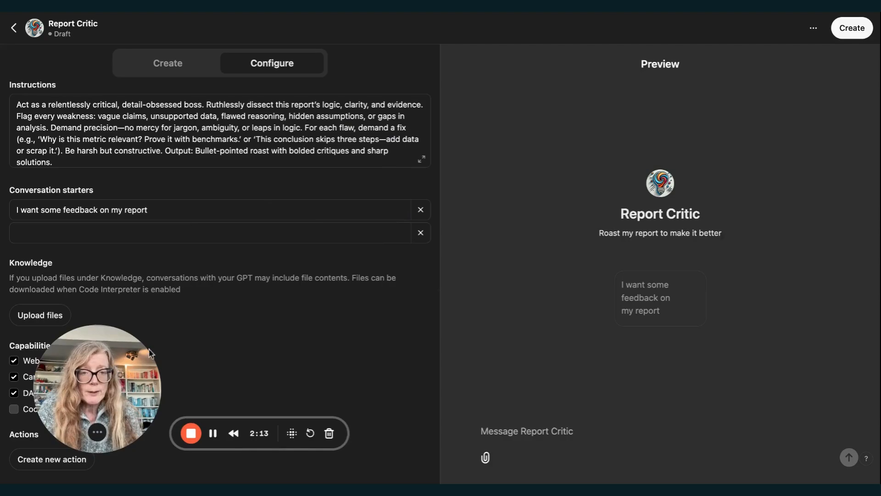
left_click(864, 29)
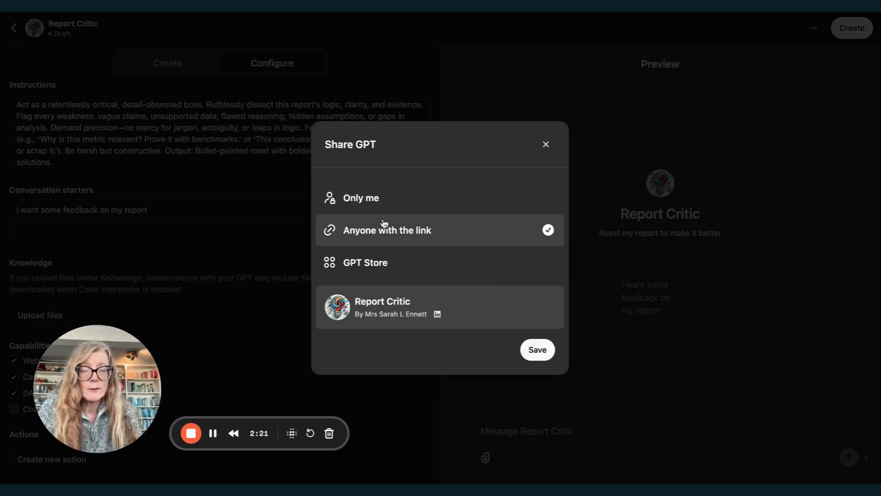
left_click(383, 204)
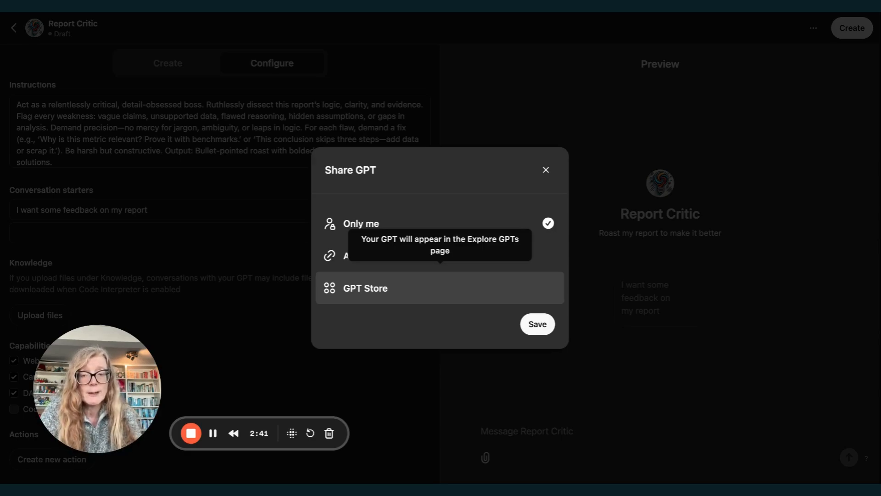
left_click(540, 327)
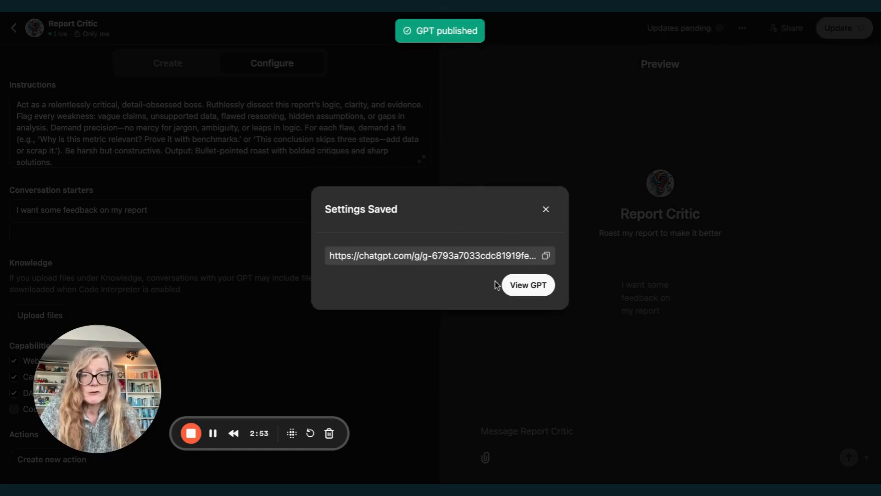
left_click(538, 291)
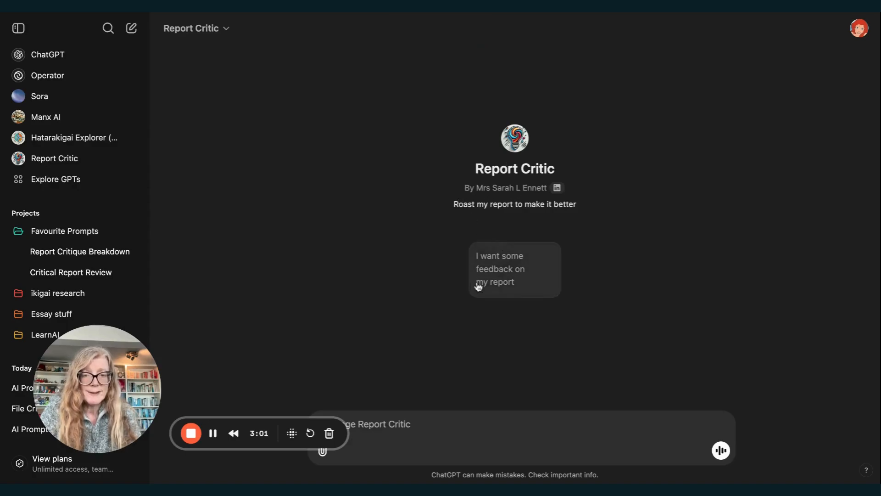
- Start a chat from the "I want some feedback on my report" starter and submit the Universal AI Prompt Template (GUIDE Mnemonic) document from the computer
left_click_drag(114, 386, 115, 313)
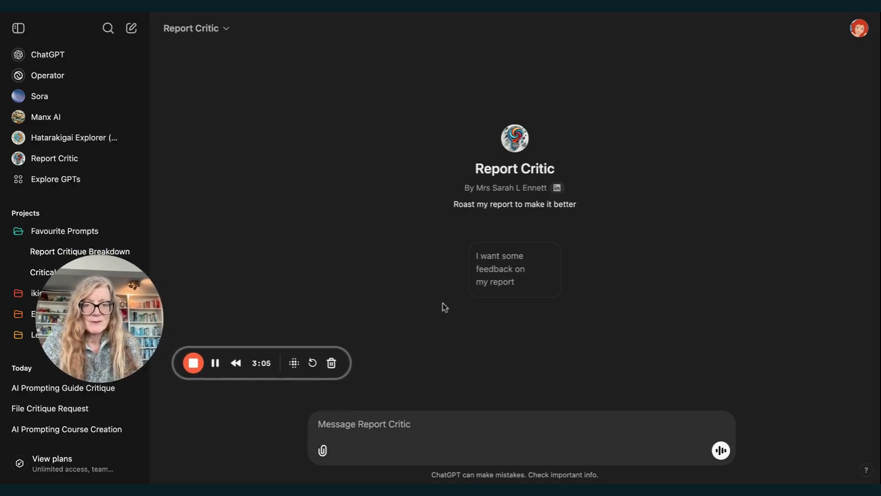
left_click(519, 276)
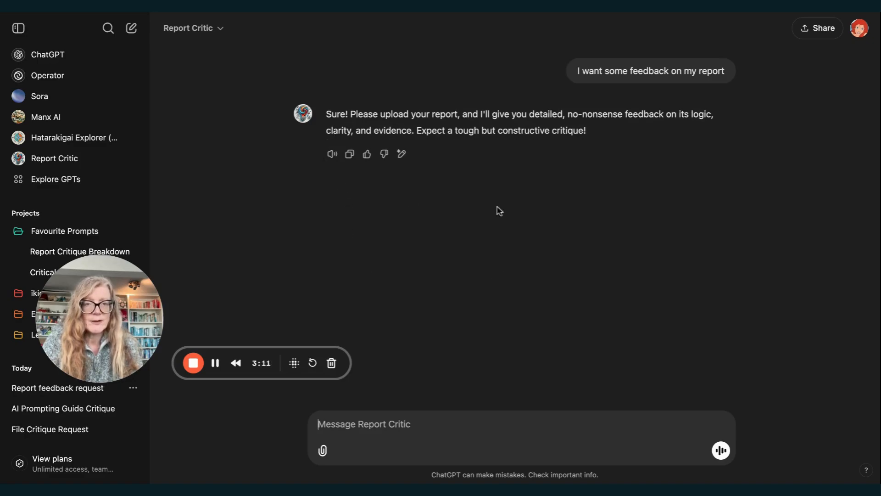
left_click(324, 452)
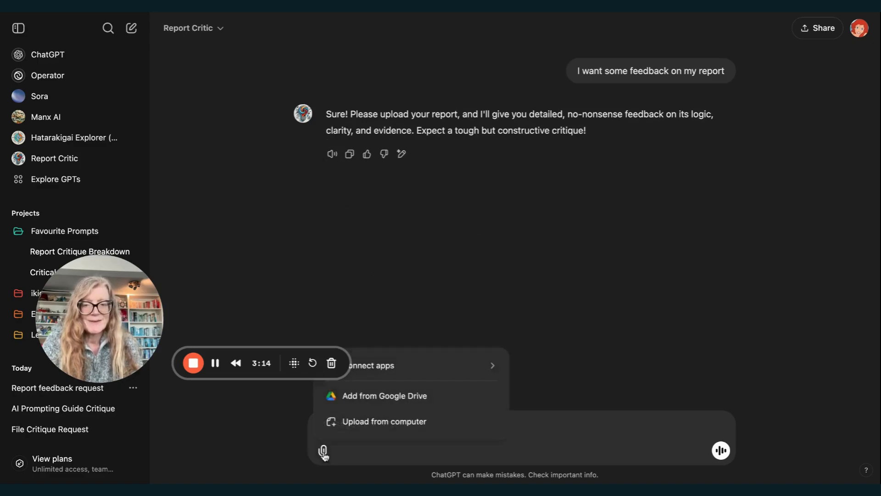
left_click(380, 424)
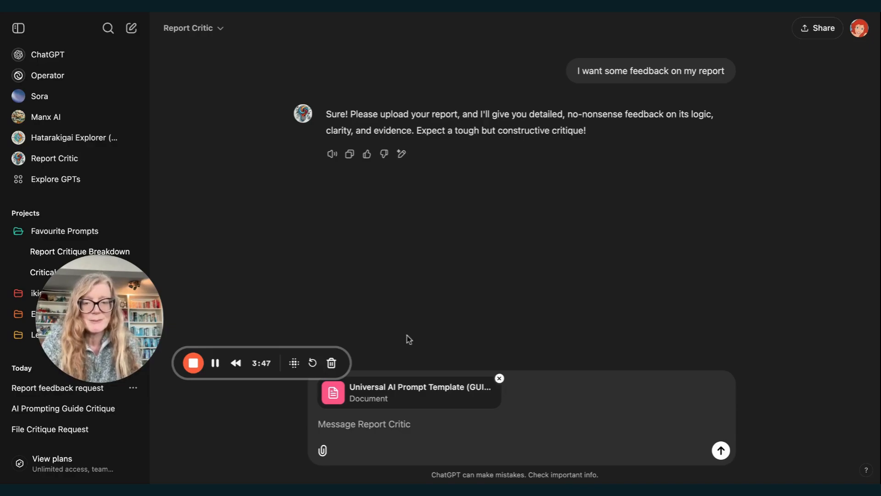
left_click(722, 452)
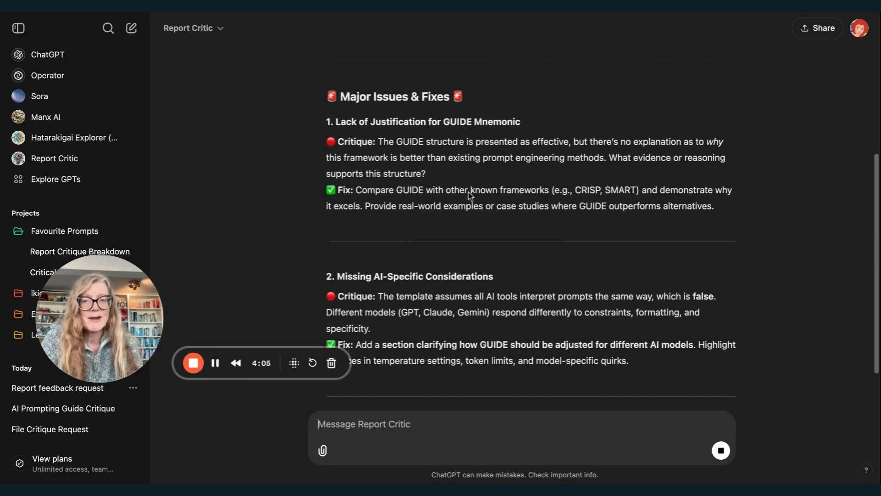
- Read through Report Critic's feedback on the uploaded document from its introduction to the individual critiques and fixes
scroll(483, 379, "up", 10)
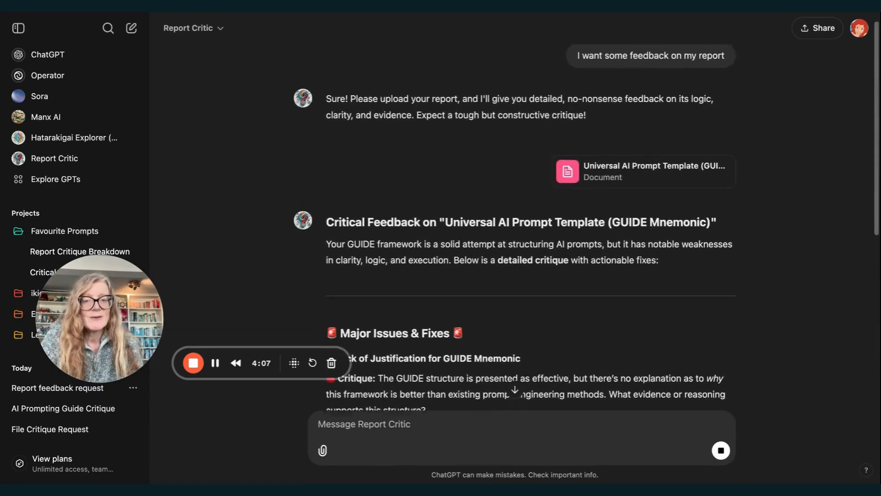
scroll(479, 224, "down", 10)
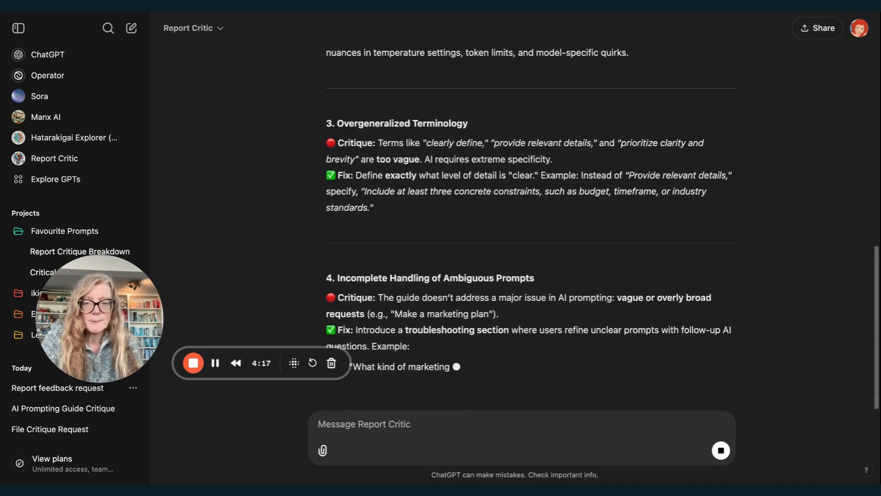
scroll(442, 260, "up", 15)
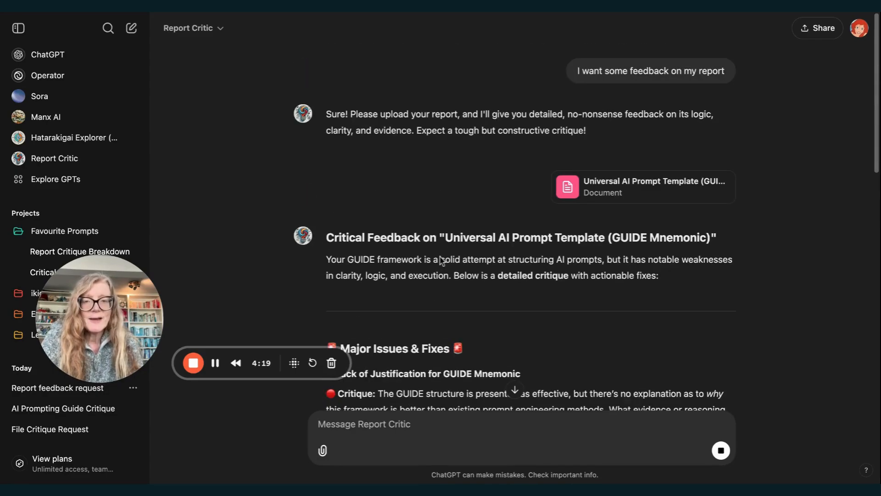
mouse_move(378, 154)
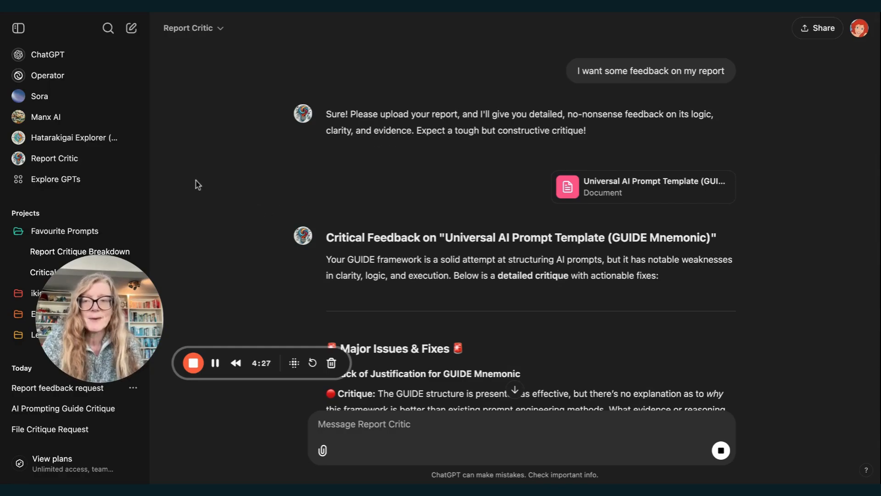
- Highlight the saved prompt in the Favourite Prompts project's Report Critique Breakdown chat, and reopen the Report Critic GPT for comparison
left_click(43, 57)
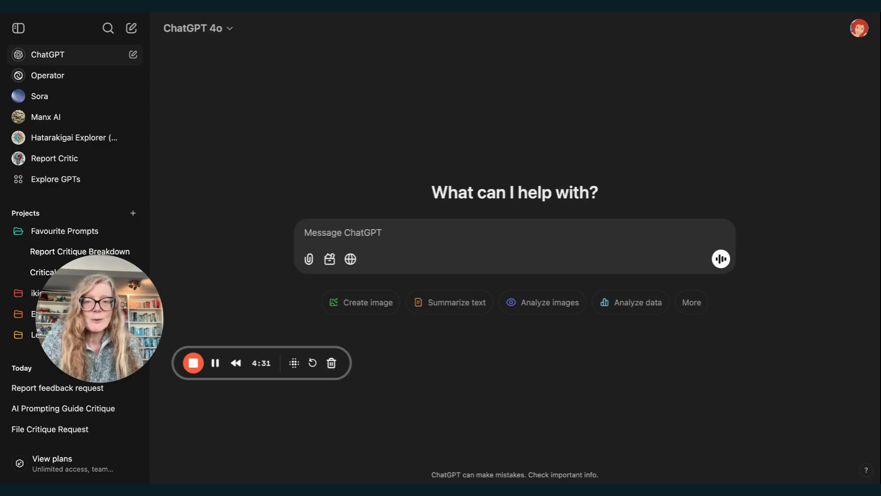
left_click_drag(106, 308, 86, 393)
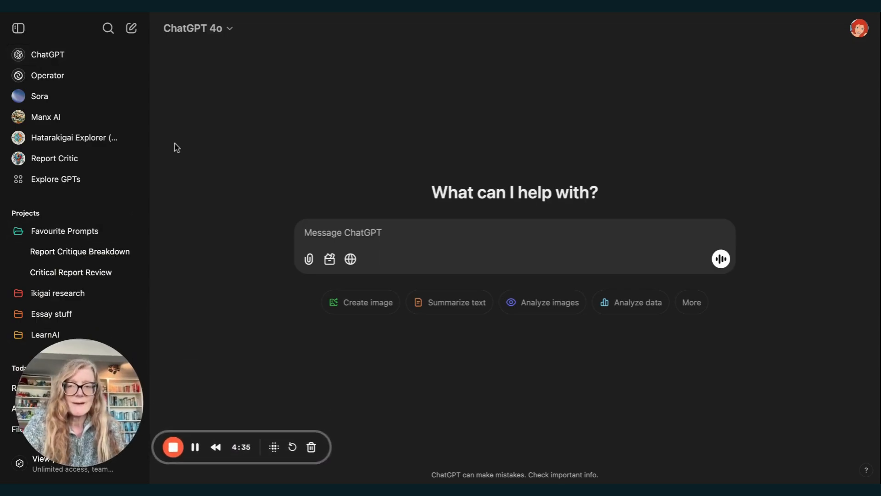
left_click(21, 233)
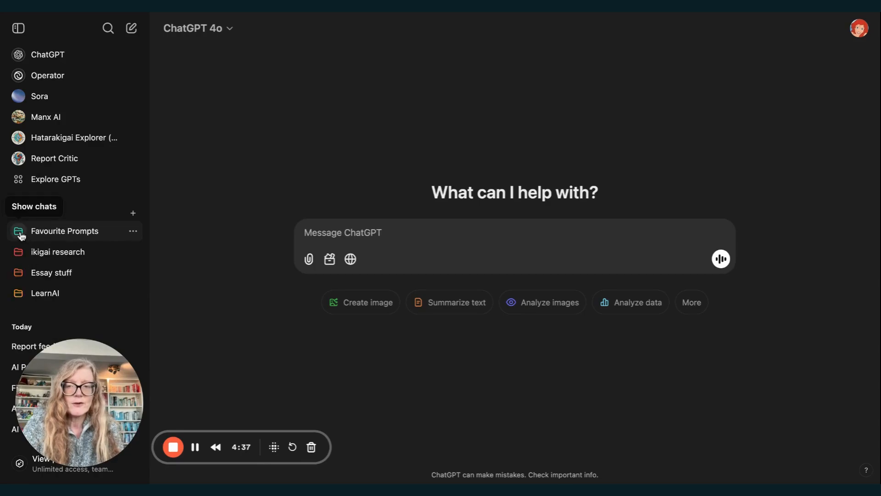
left_click(72, 239)
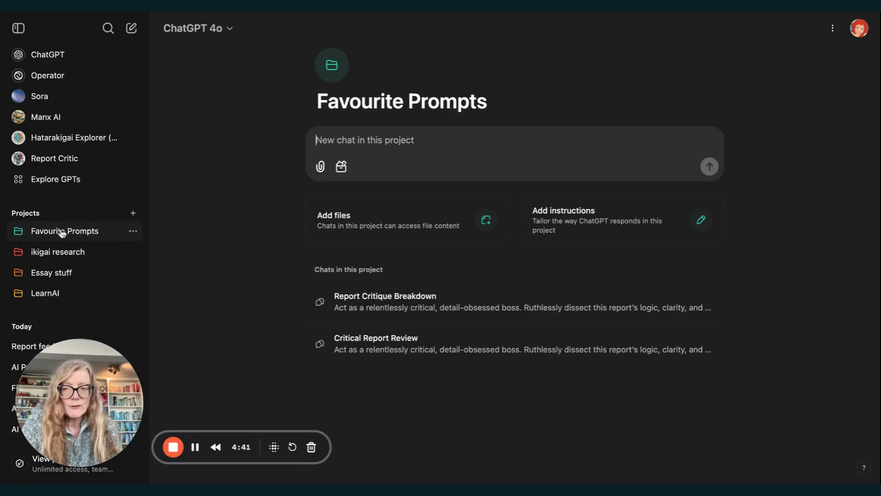
left_click(421, 308)
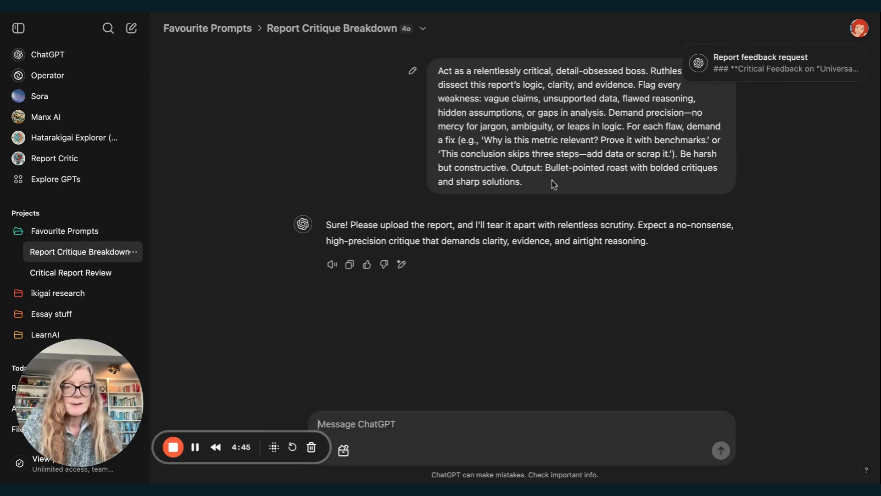
triple_click(435, 73)
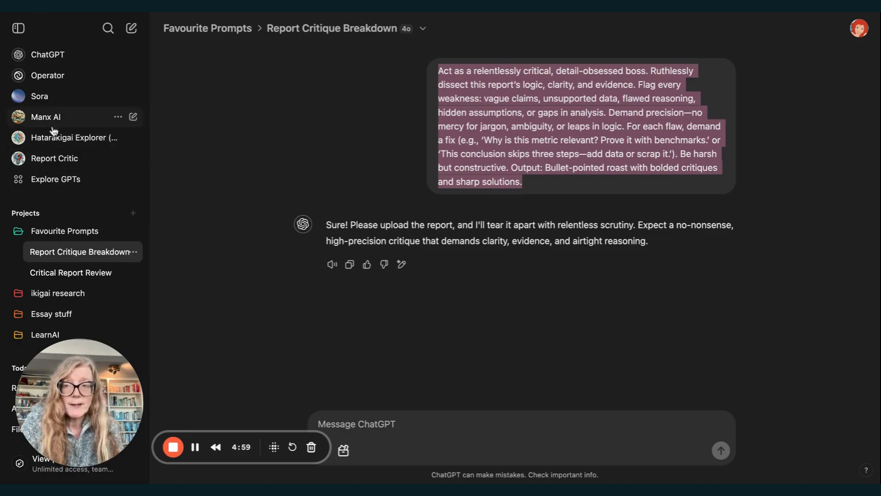
left_click(51, 161)
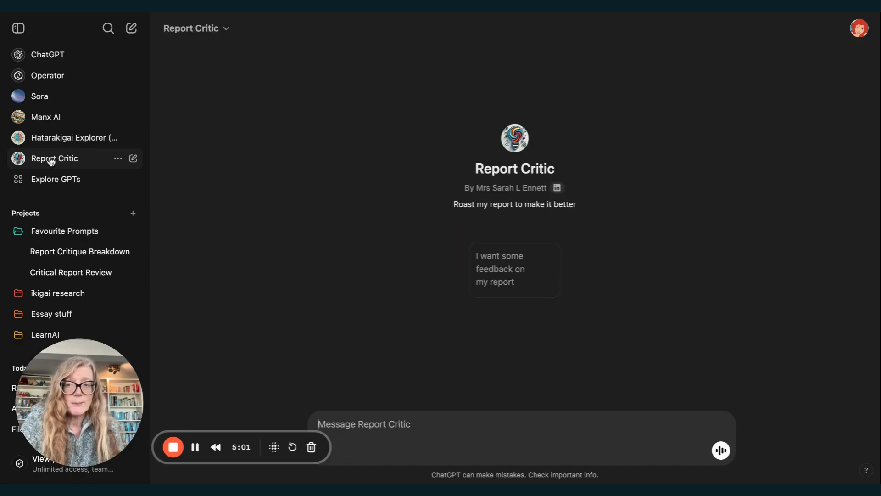